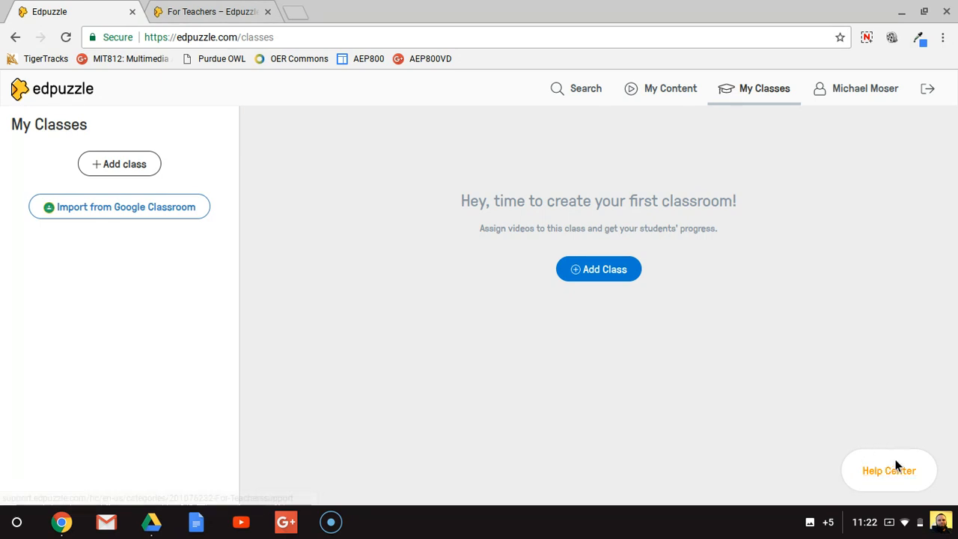
# - Open the Edpuzzle Help Center page for teachers and view the Premium School Edition - Teachers articles
pyautogui.click(192, 9)
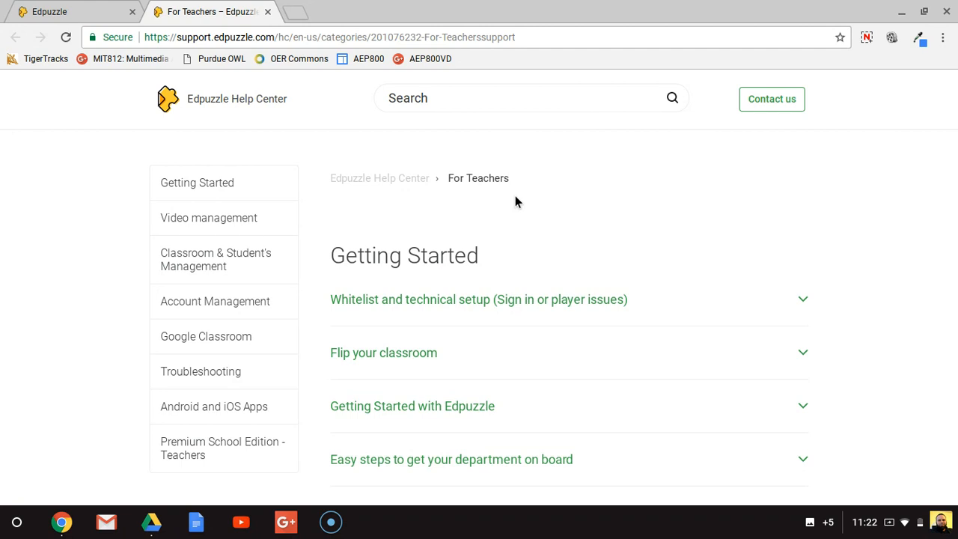
pyautogui.click(192, 451)
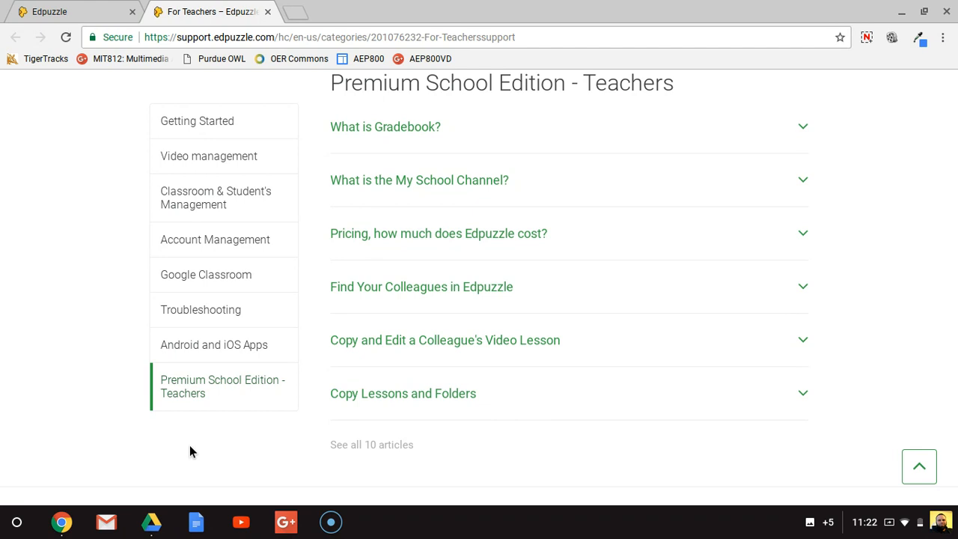
# - Return to the Edpuzzle classes page and view the My Content library and the account profile
pyautogui.click(77, 9)
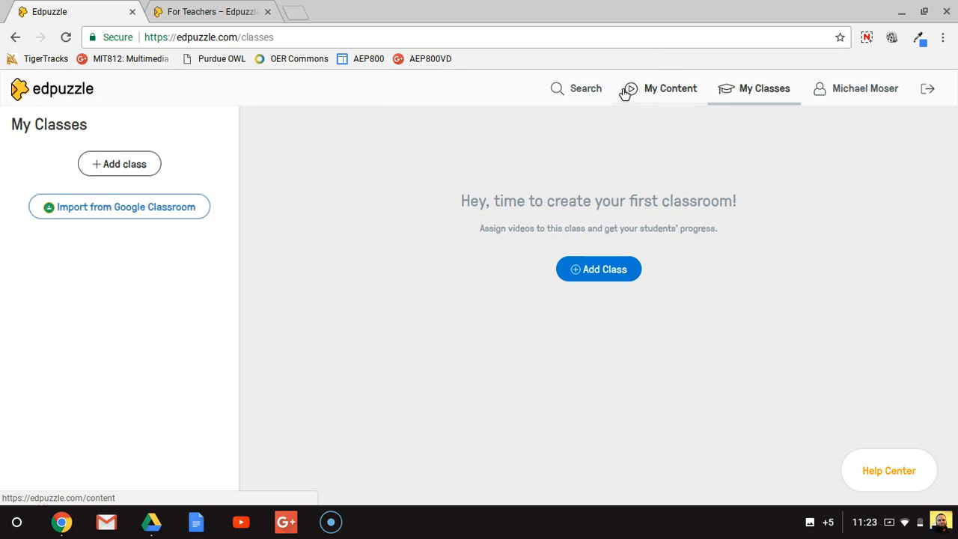
pyautogui.click(653, 95)
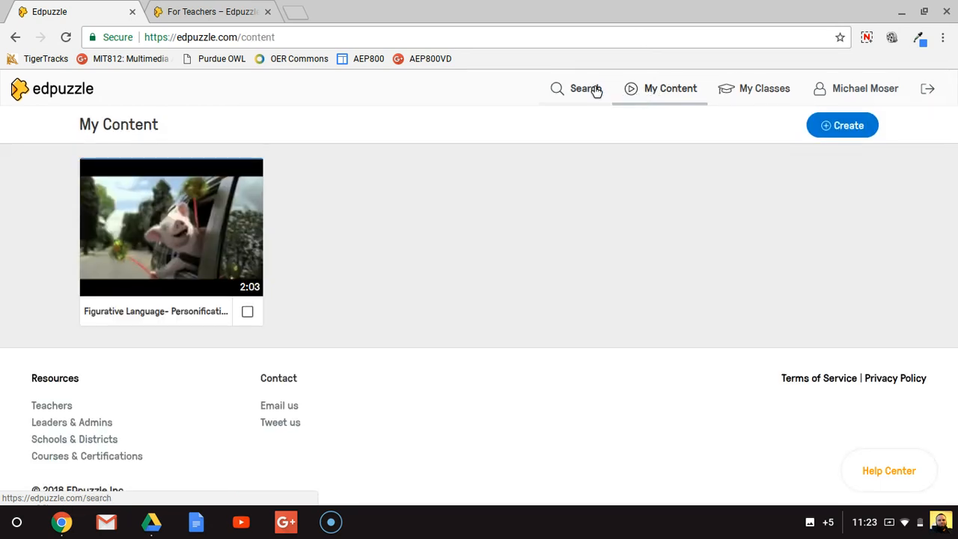
pyautogui.click(851, 90)
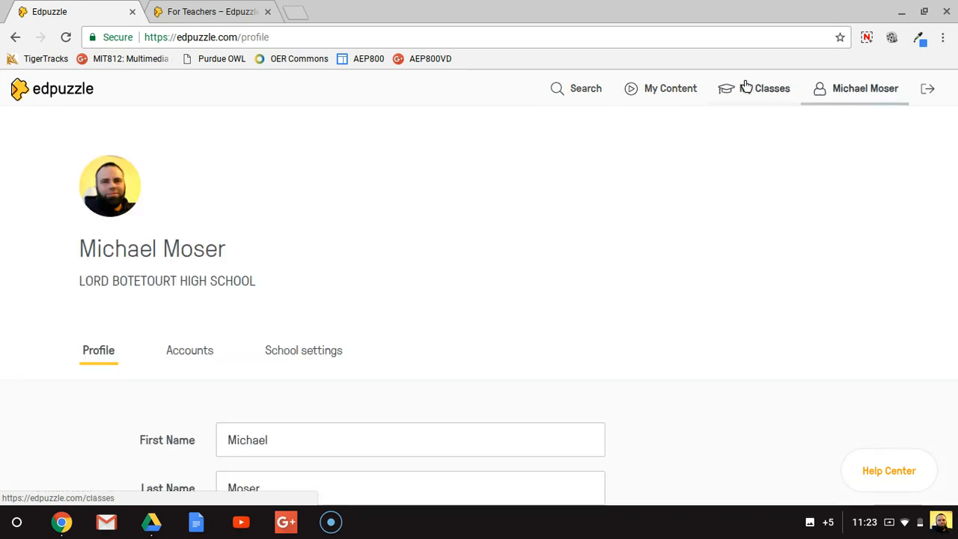
# - Open the Edpuzzle search page and examine the list of private and public video channels
pyautogui.click(571, 92)
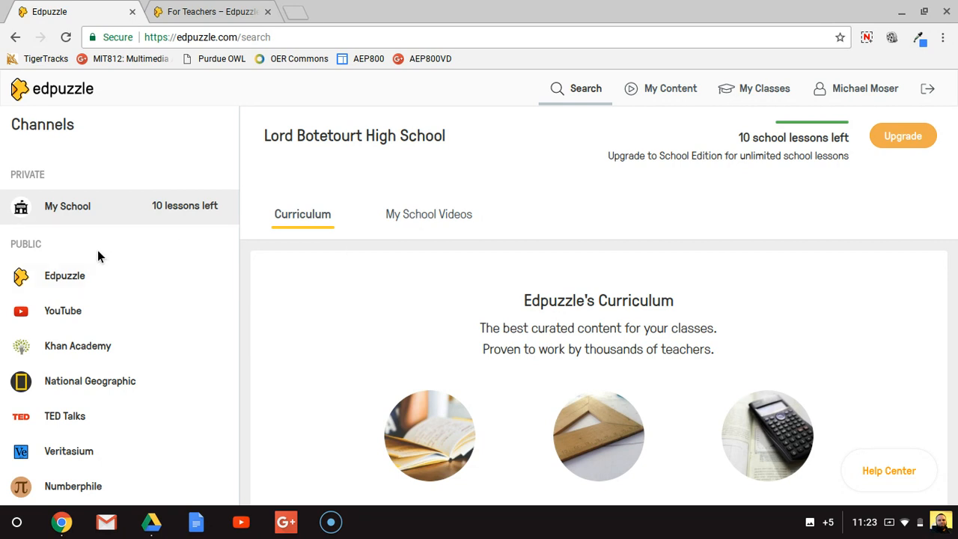
pyautogui.scroll(-2, 97, 251)
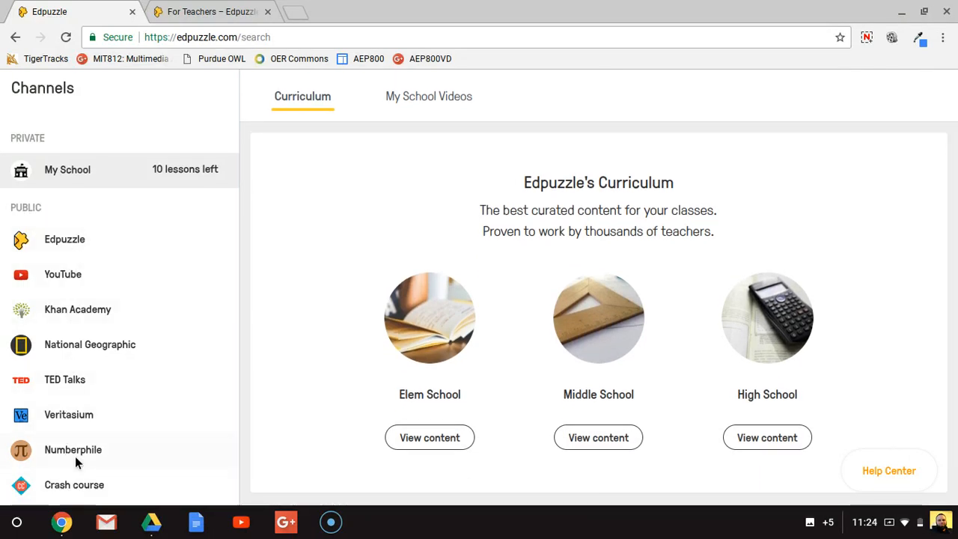
pyautogui.scroll(2, 373, 294)
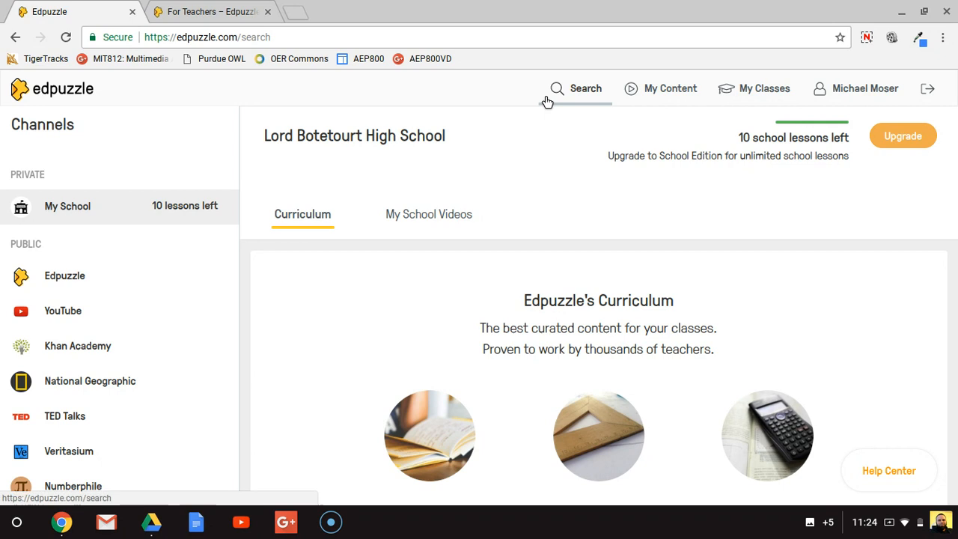
# - Open the Figurative Language- Personification video from My Content for editing and examine its crop controls
pyautogui.click(663, 89)
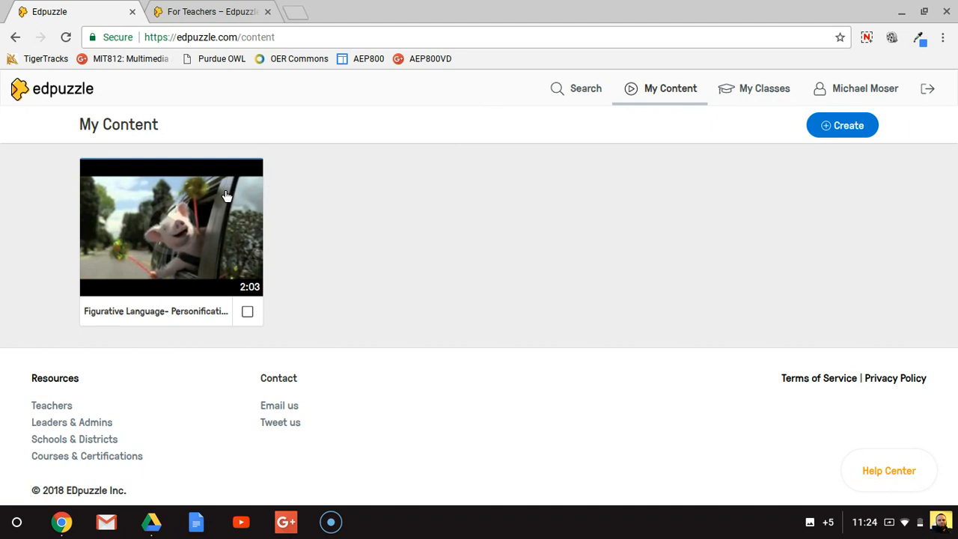
pyautogui.click(162, 238)
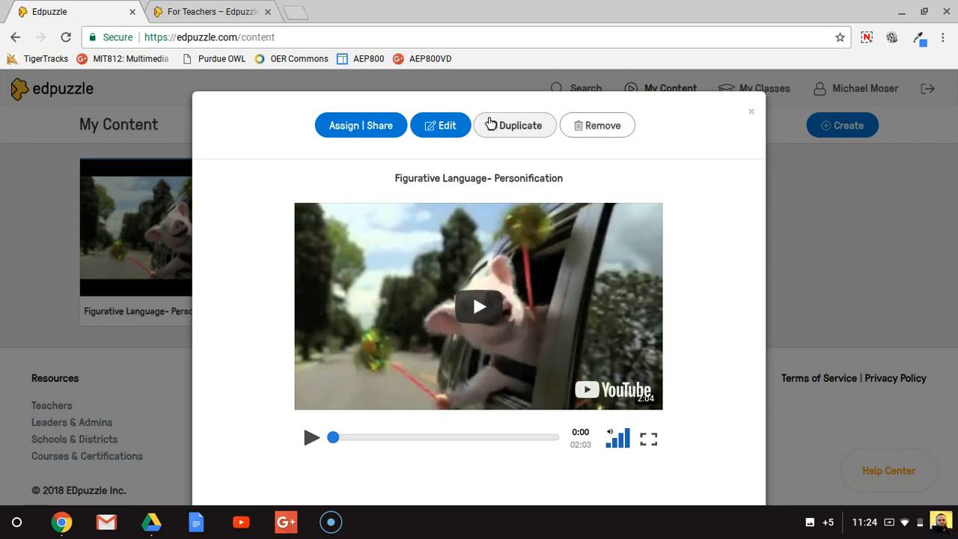
pyautogui.click(447, 127)
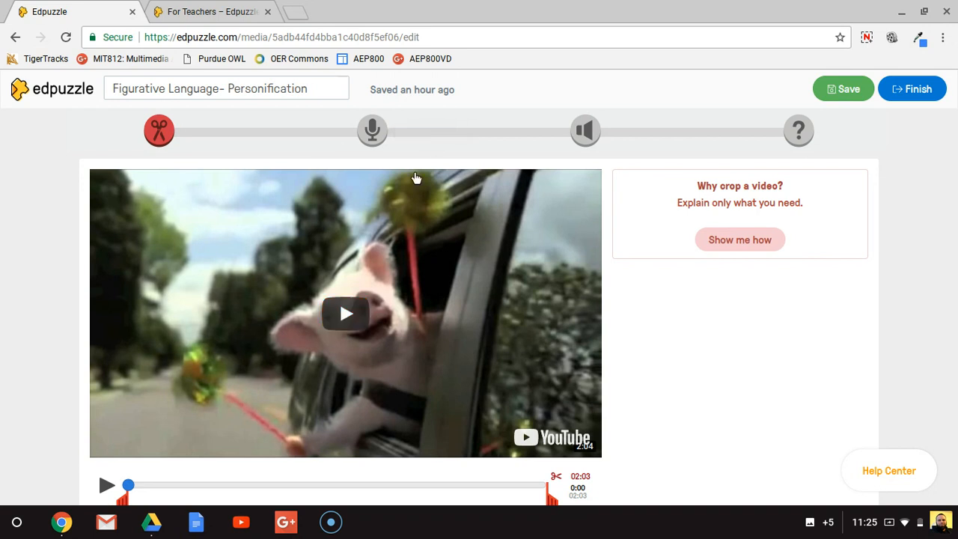
pyautogui.scroll(-1, 253, 222)
pyautogui.scroll(-2, 253, 222)
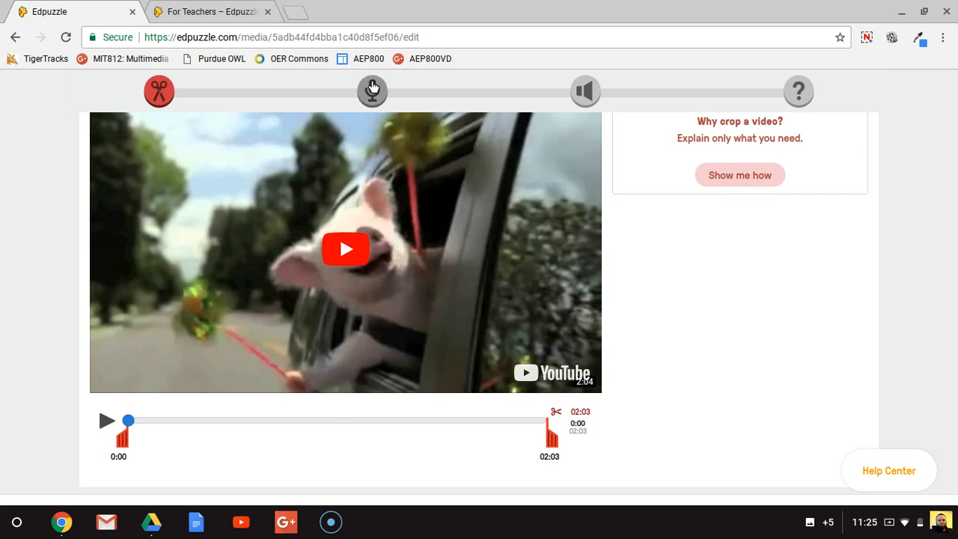
# - Switch the editor to the audio track stage and stop the video playback
pyautogui.click(374, 82)
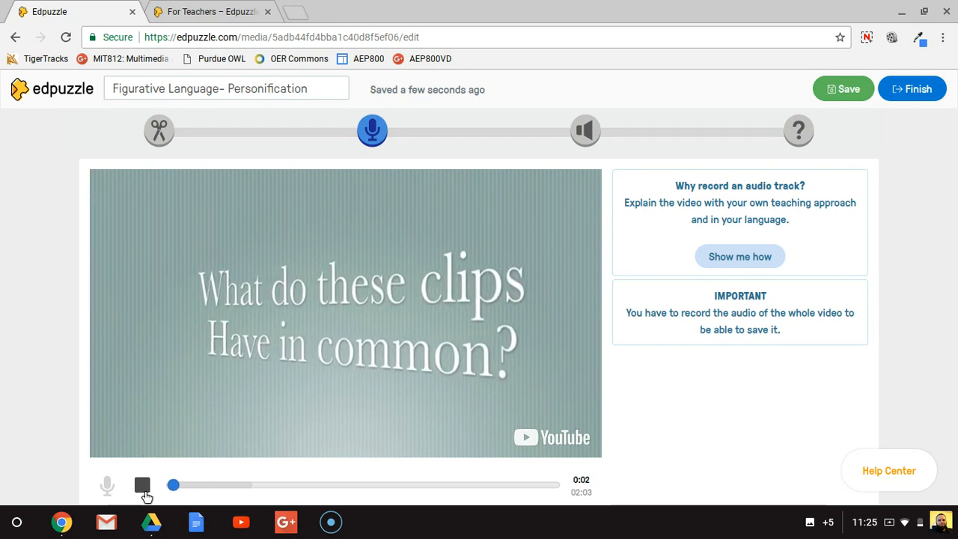
pyautogui.click(142, 488)
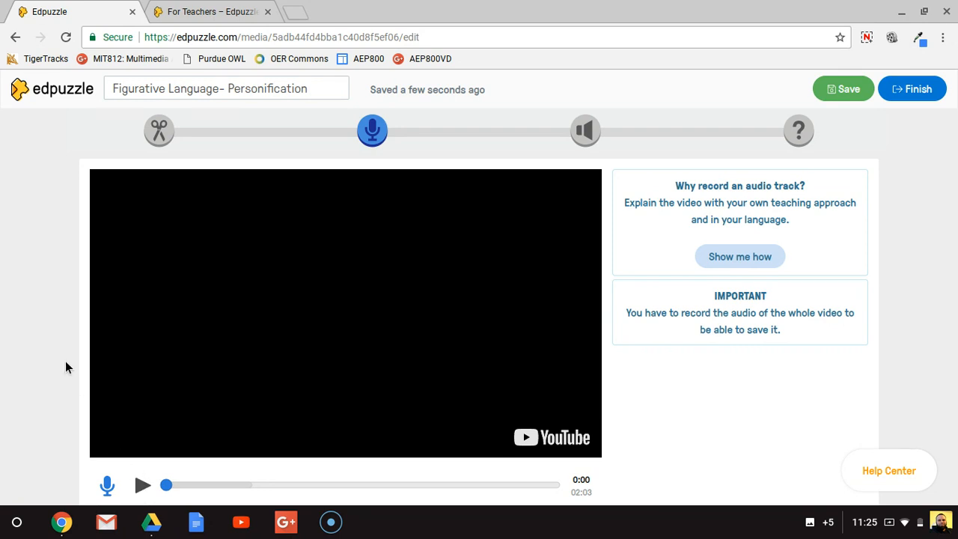
pyautogui.scroll(-1, 66, 366)
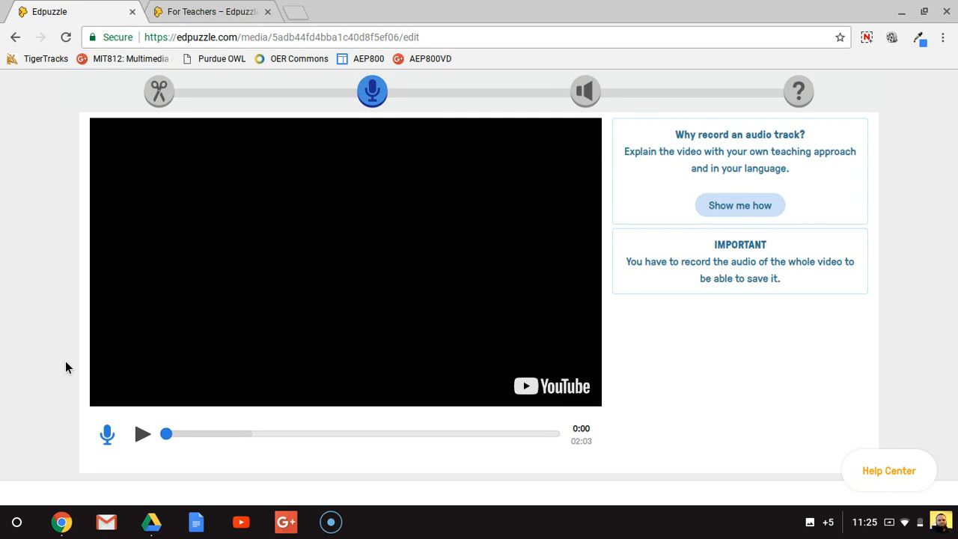
# - Switch to the audio notes stage and pause the video with the note marker at 0:22
pyautogui.click(588, 91)
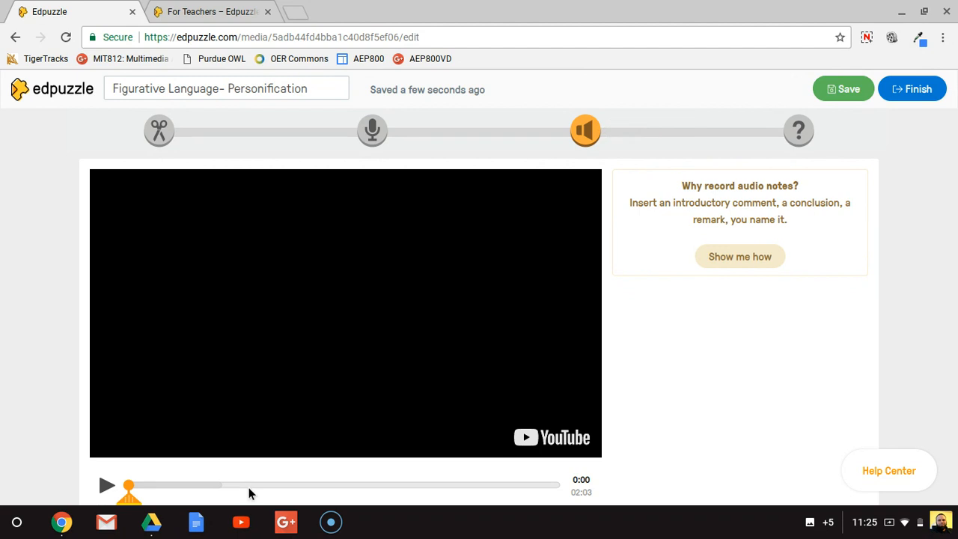
pyautogui.click(211, 484)
pyautogui.scroll(-1, 210, 484)
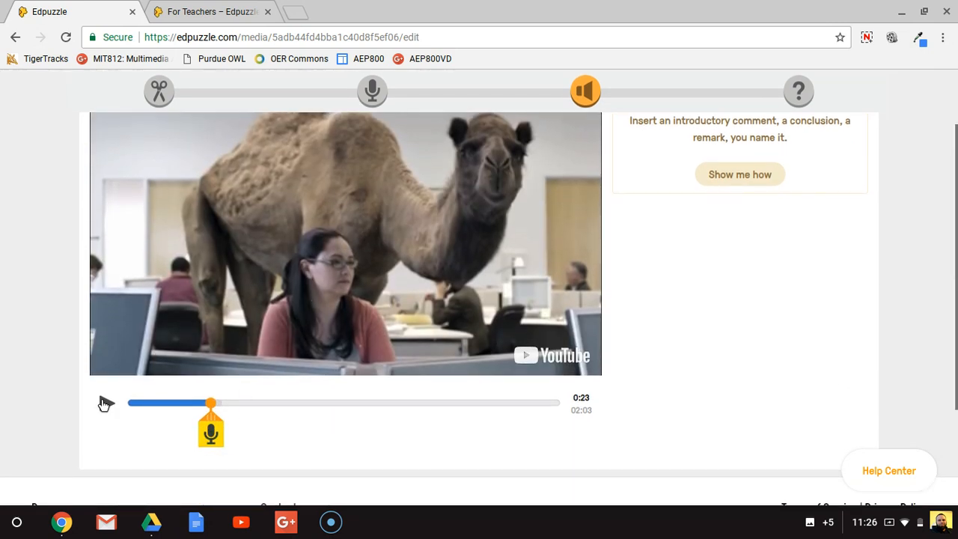
pyautogui.click(104, 404)
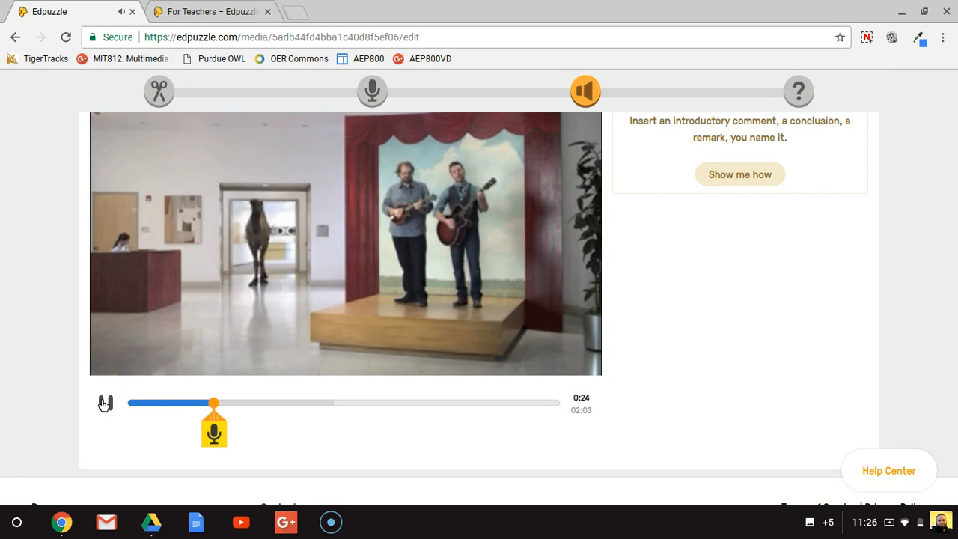
pyautogui.click(202, 404)
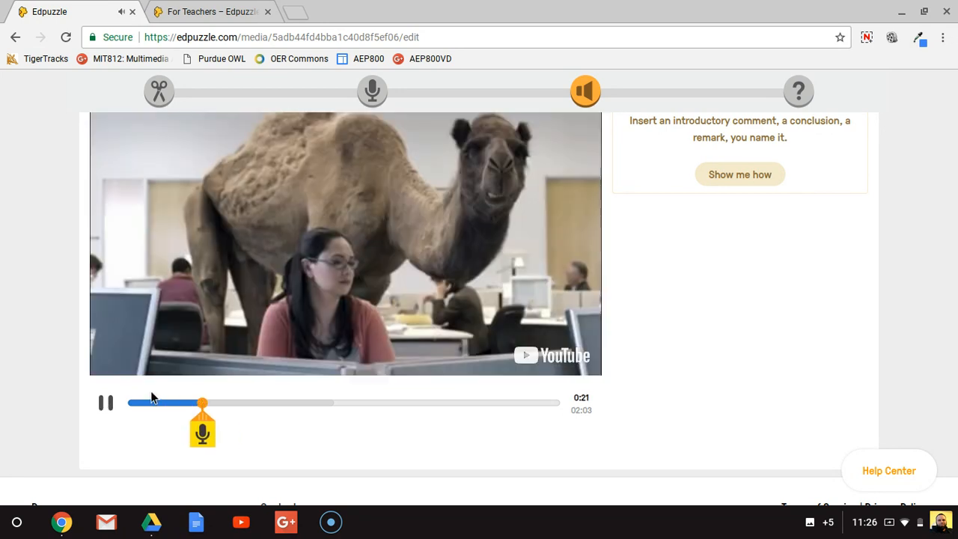
pyautogui.click(106, 404)
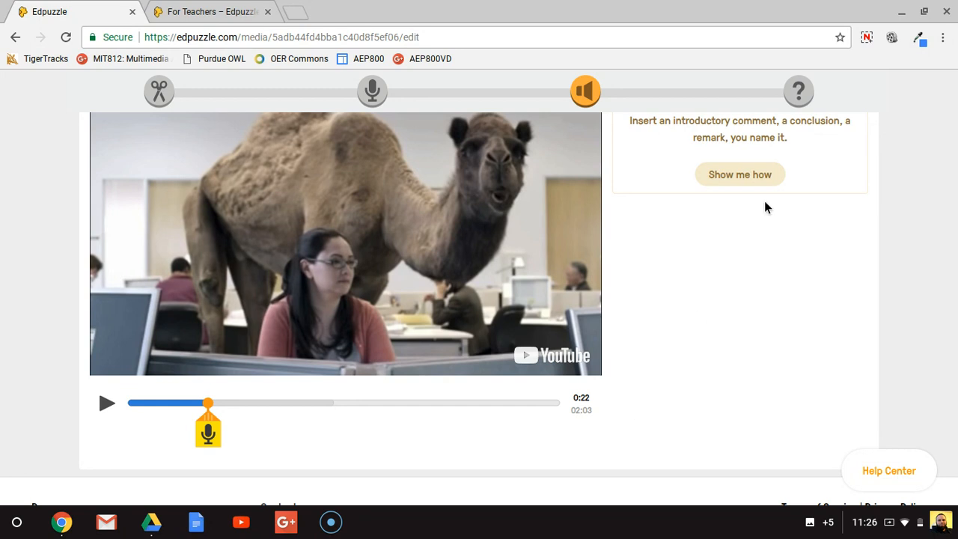
# - Switch to the quiz stage and start a new open-ended question at 0:22 in the video
pyautogui.click(799, 97)
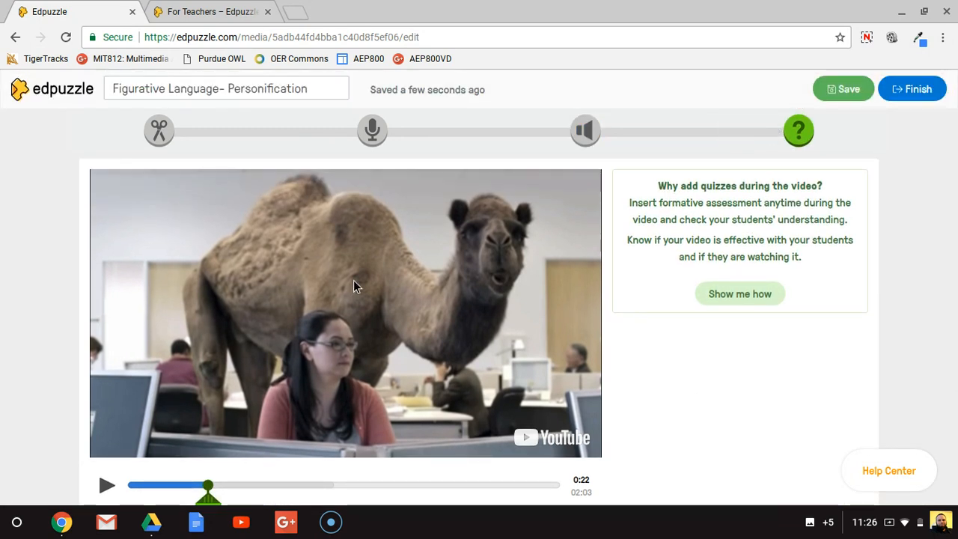
pyautogui.scroll(-1, 354, 280)
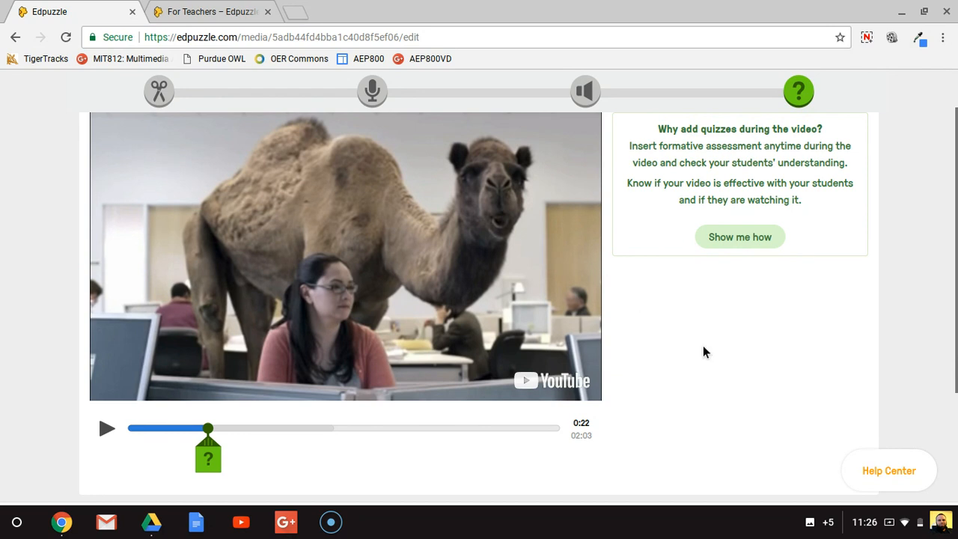
pyautogui.scroll(-3, 704, 351)
pyautogui.scroll(4, 704, 351)
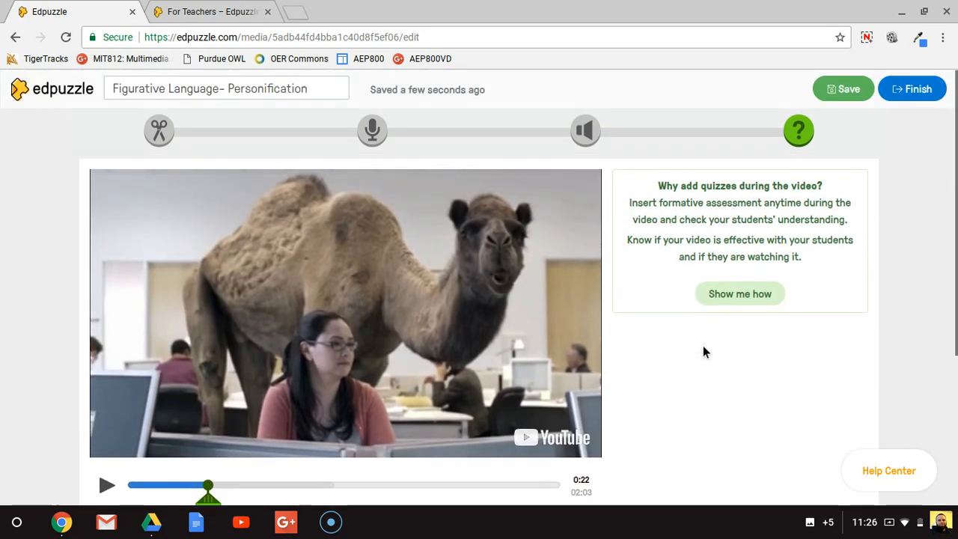
pyautogui.scroll(-1, 466, 346)
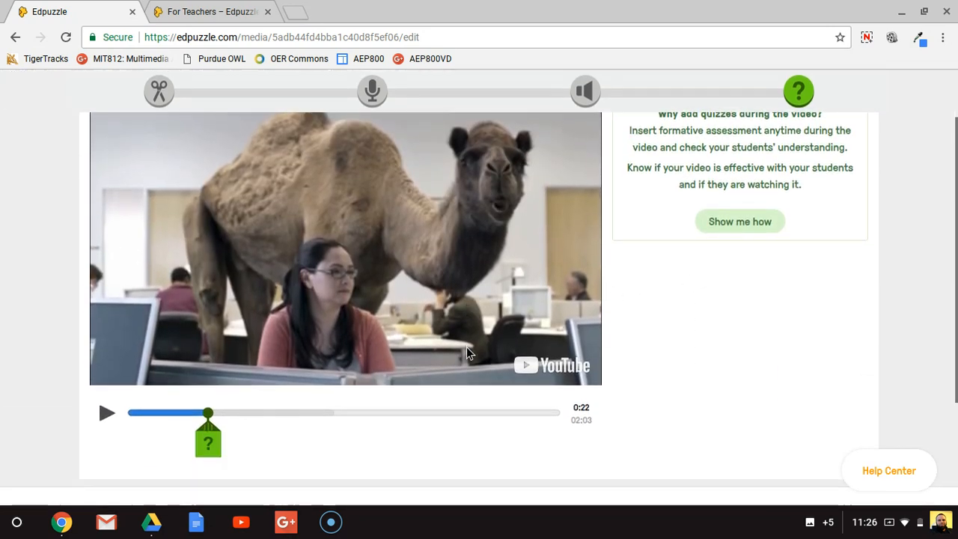
pyautogui.click(211, 445)
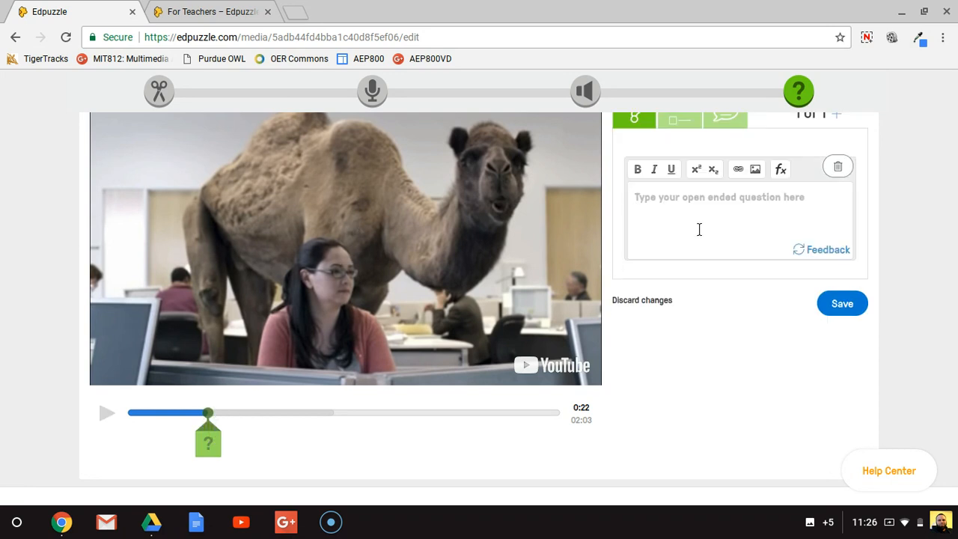
# - View the comment option for the new quiz item and return to the open-ended question type
pyautogui.scroll(1, 699, 229)
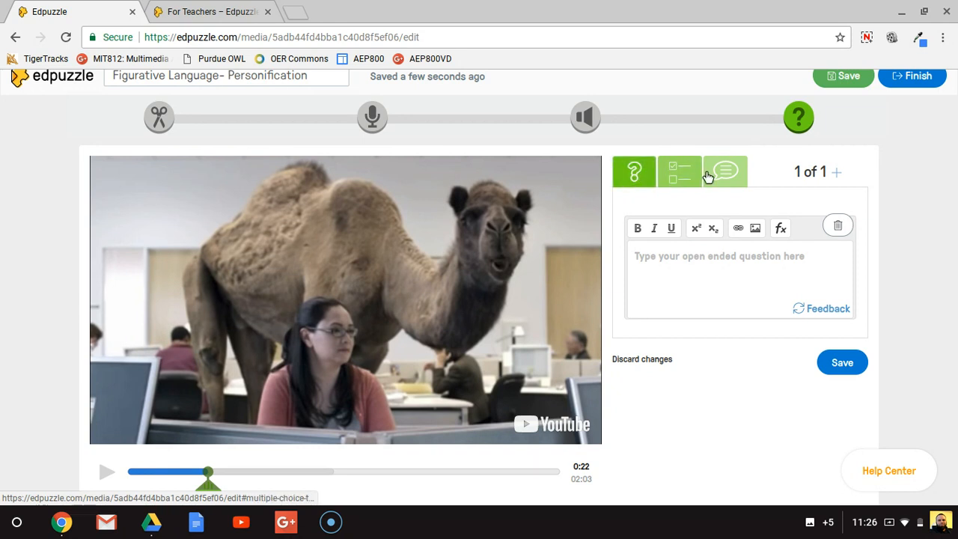
pyautogui.click(731, 174)
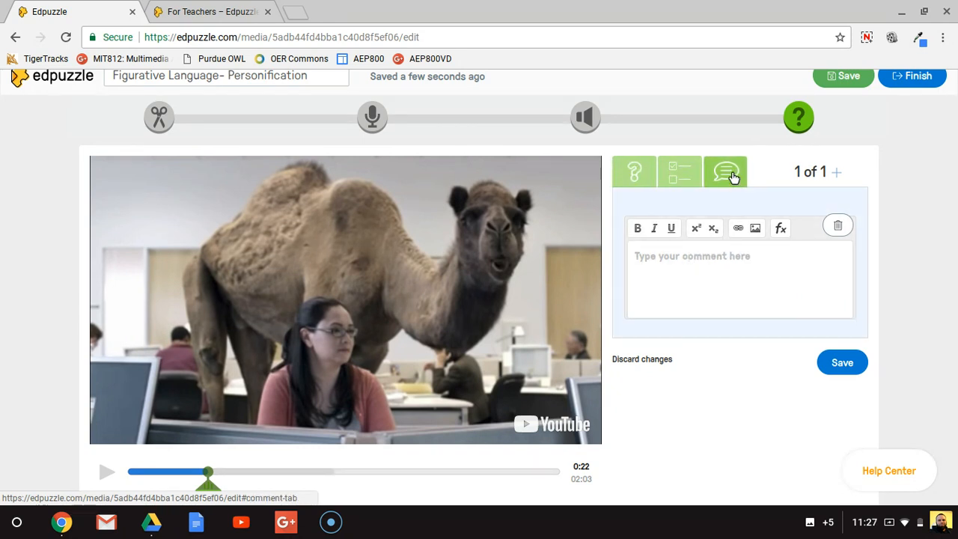
pyautogui.click(634, 172)
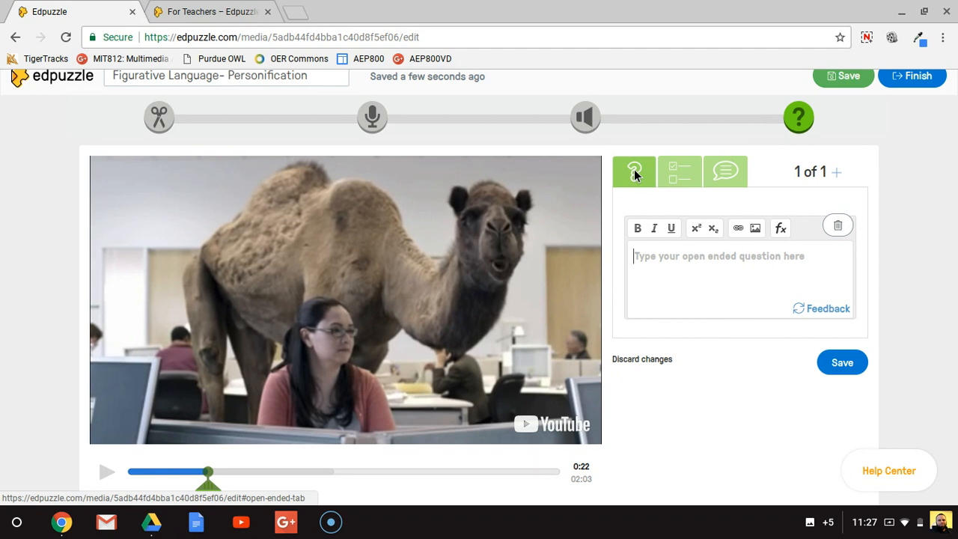
# - Save the edited Figurative Language- Personification video lesson
pyautogui.scroll(1, 634, 175)
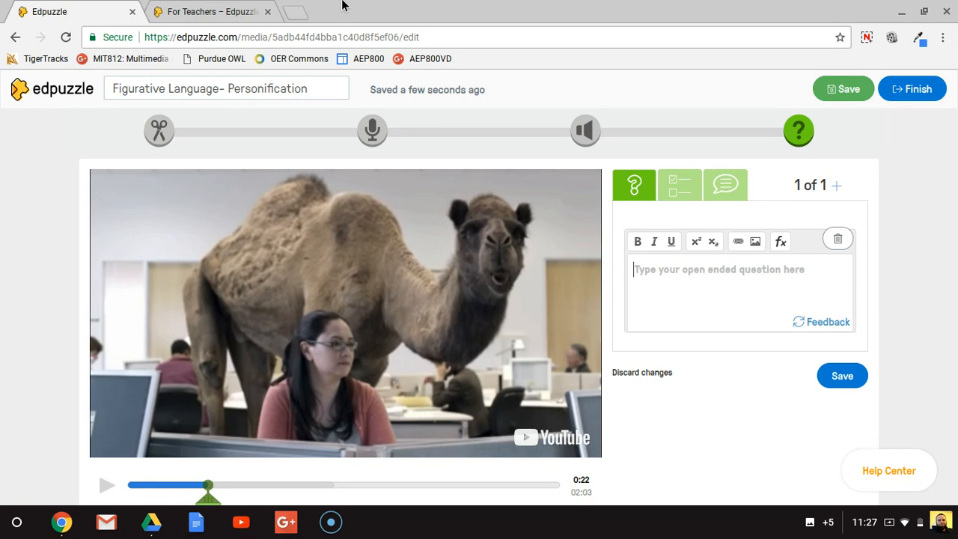
pyautogui.scroll(-5, 703, 219)
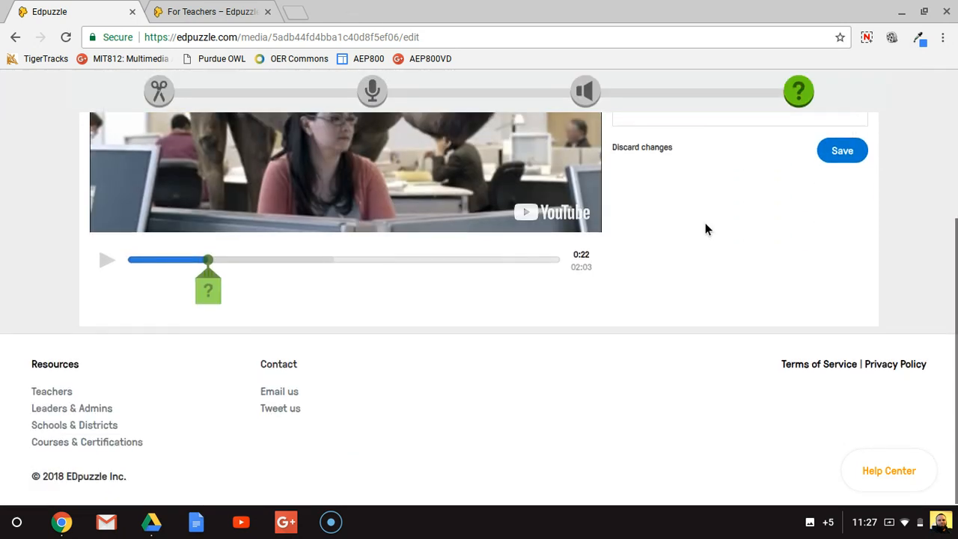
pyautogui.scroll(5, 703, 219)
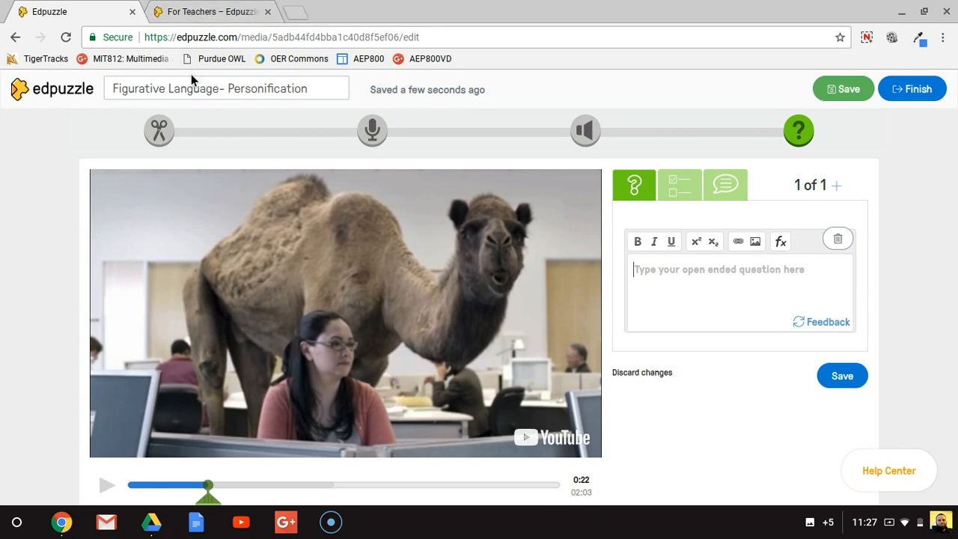
pyautogui.click(852, 94)
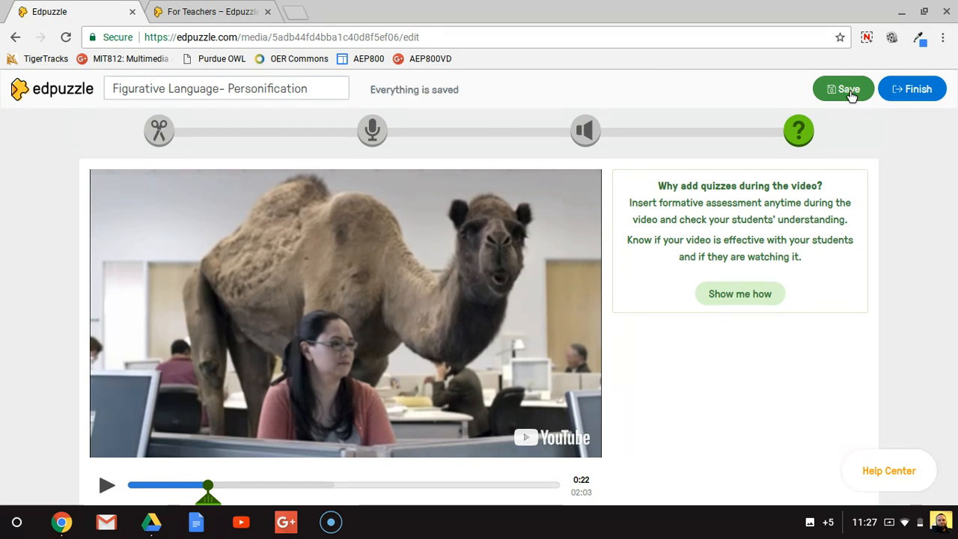
pyautogui.click(852, 95)
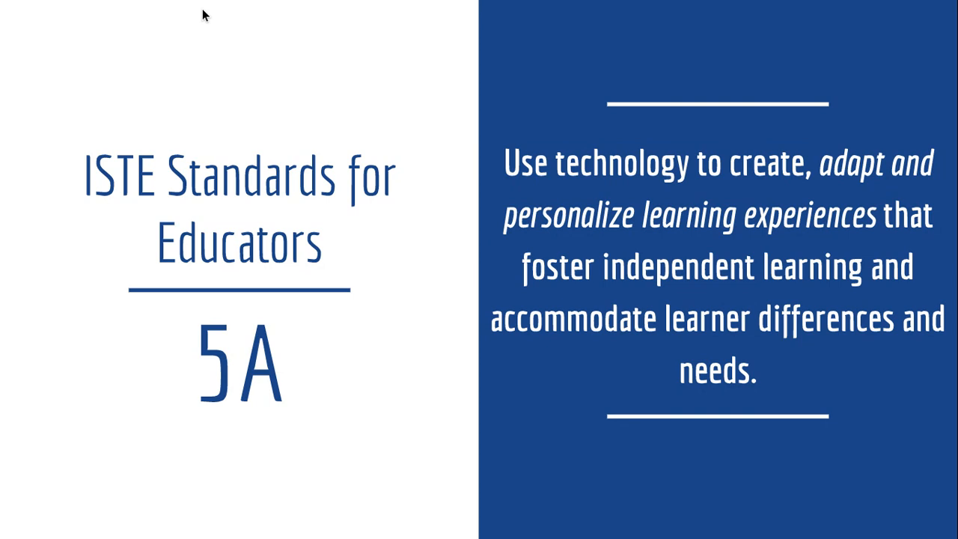
pyautogui.press('Right')
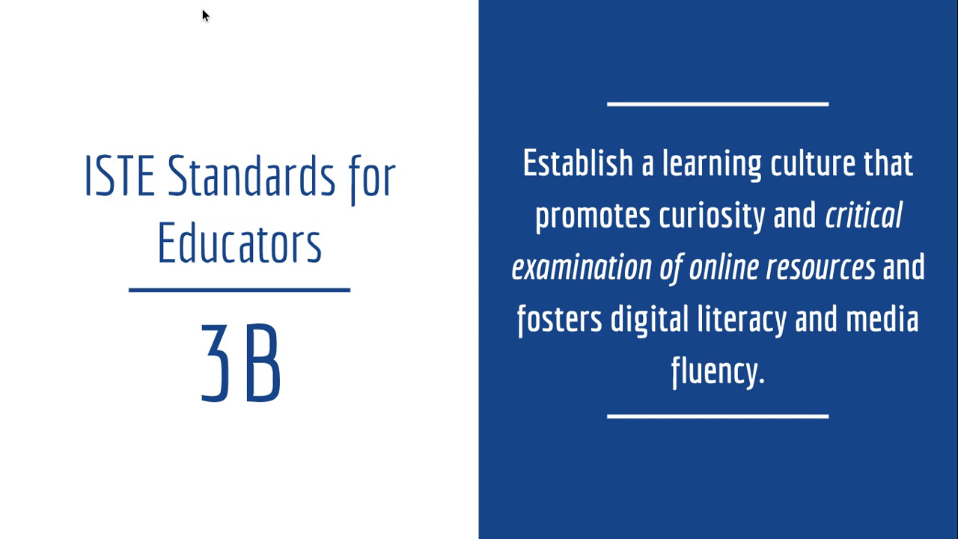